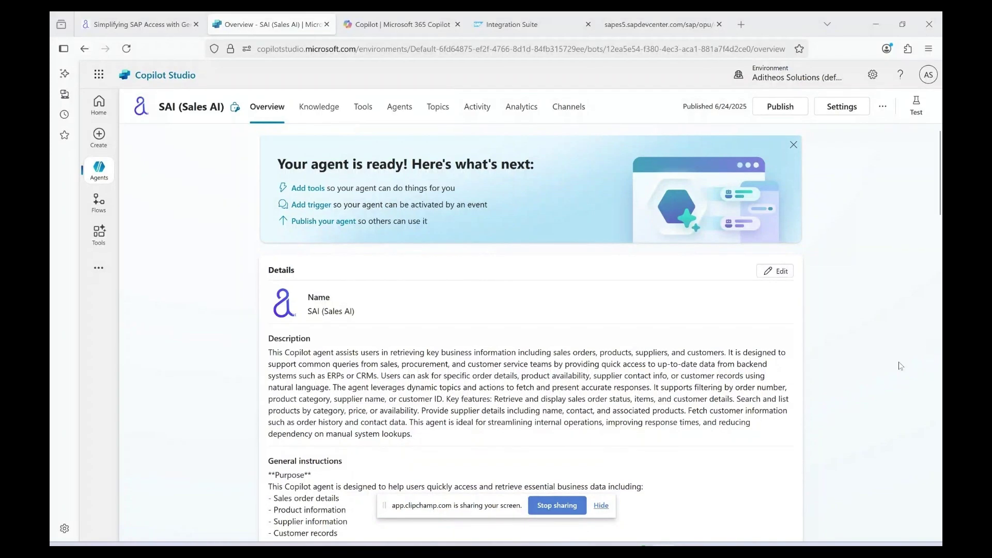
Dismiss the screen-sharing notice and switch from Copilot Studio to the Teams window
{"action": "left_click", "coordinate": [600, 505]}
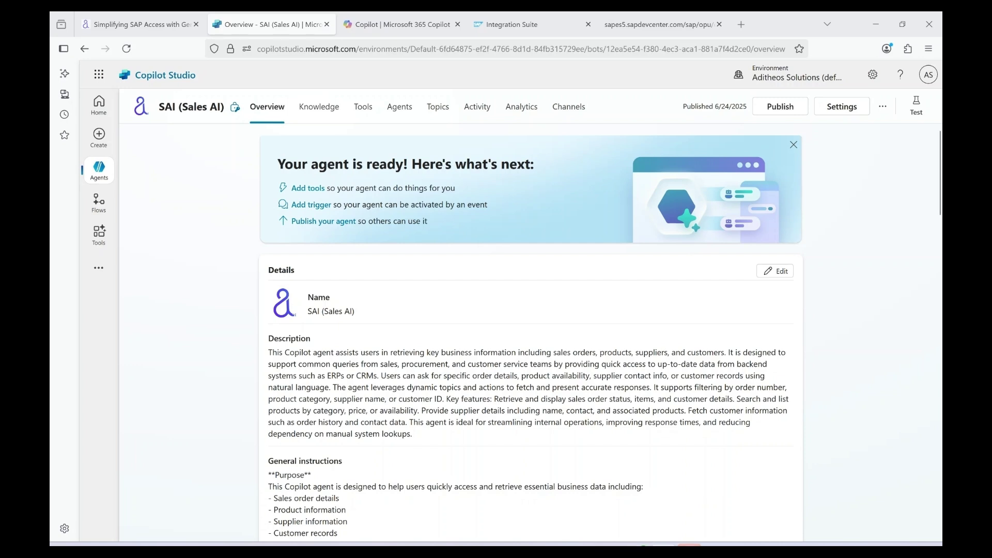
{"action": "key", "text": "alt+Tab"}
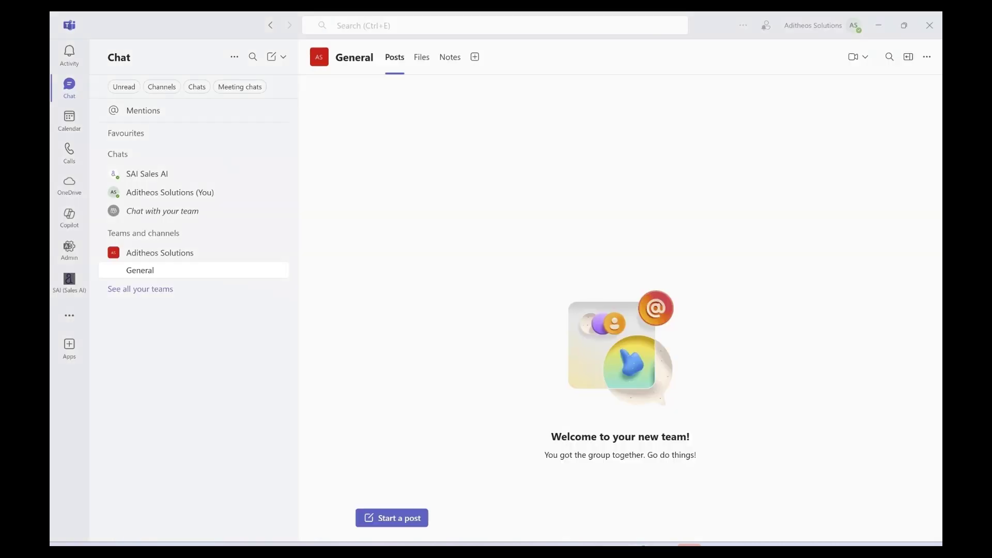
Open the SAI agent chat and ask 'Show me the sales orders for PicoBit'
{"action": "left_click", "coordinate": [68, 283]}
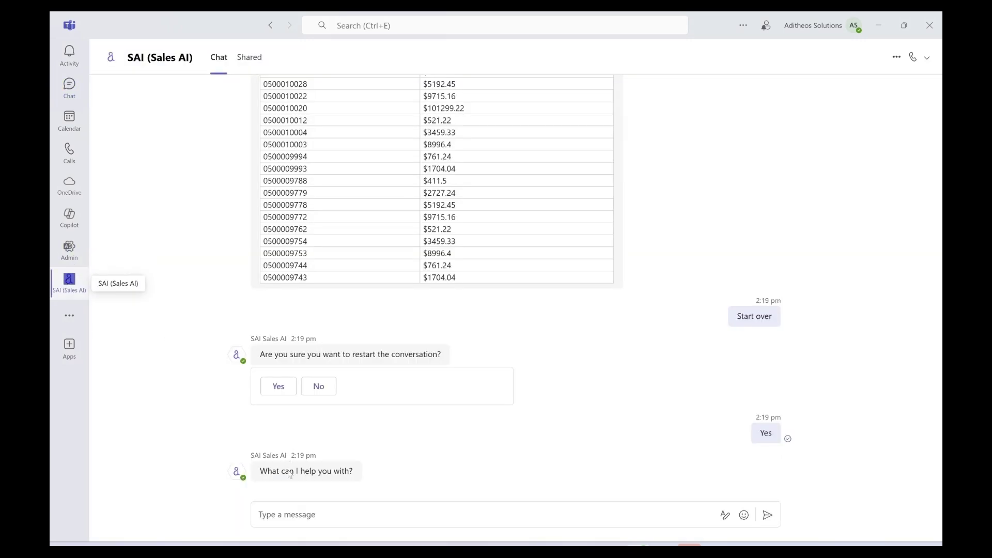
{"action": "left_click", "coordinate": [293, 513]}
{"action": "type", "text": "Sho"}
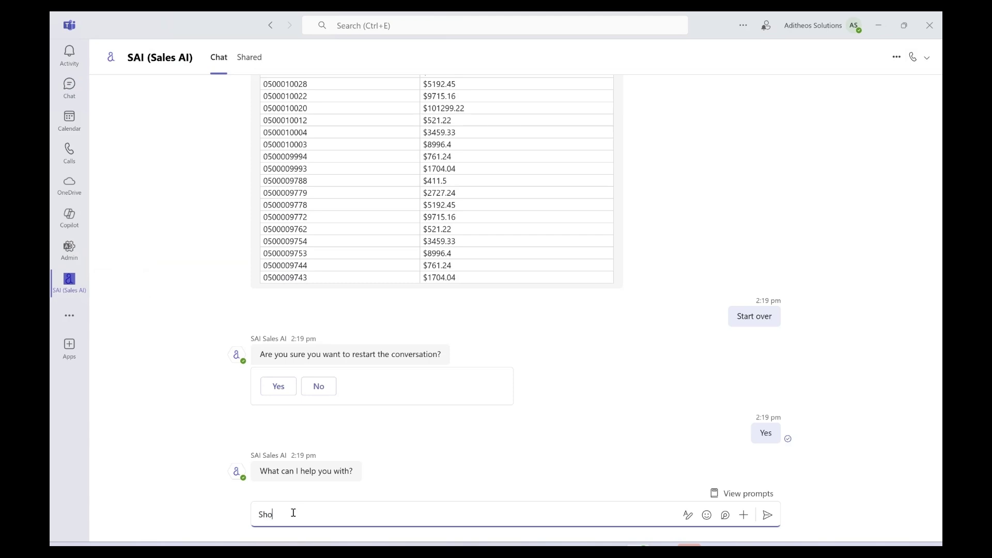
{"action": "type", "text": "w me the sales o"}
{"action": "type", "text": "rders for"}
{"action": "type", "text": " PicoBit"}
{"action": "key", "text": "Return"}
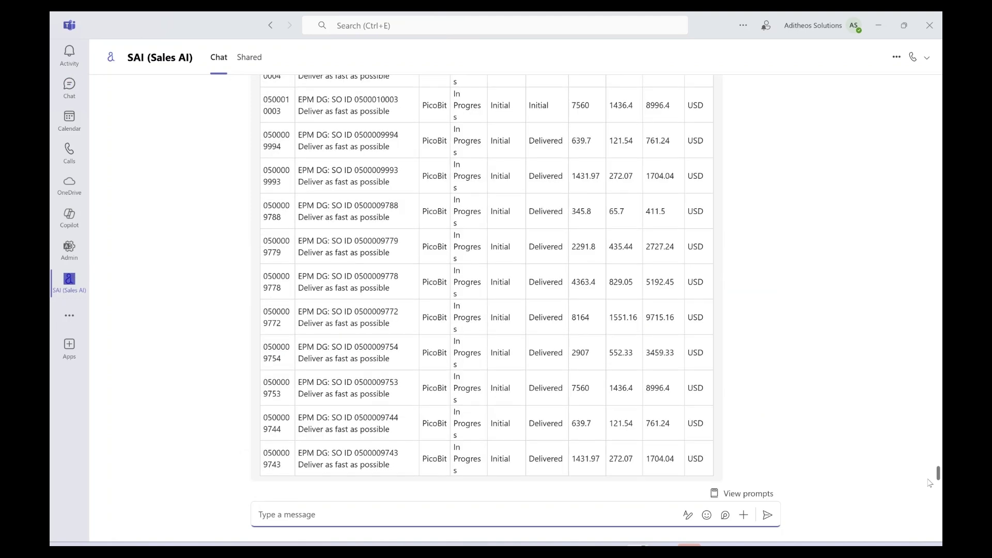
{"action": "left_click_drag", "start_coordinate": [938, 474], "coordinate": [938, 453]}
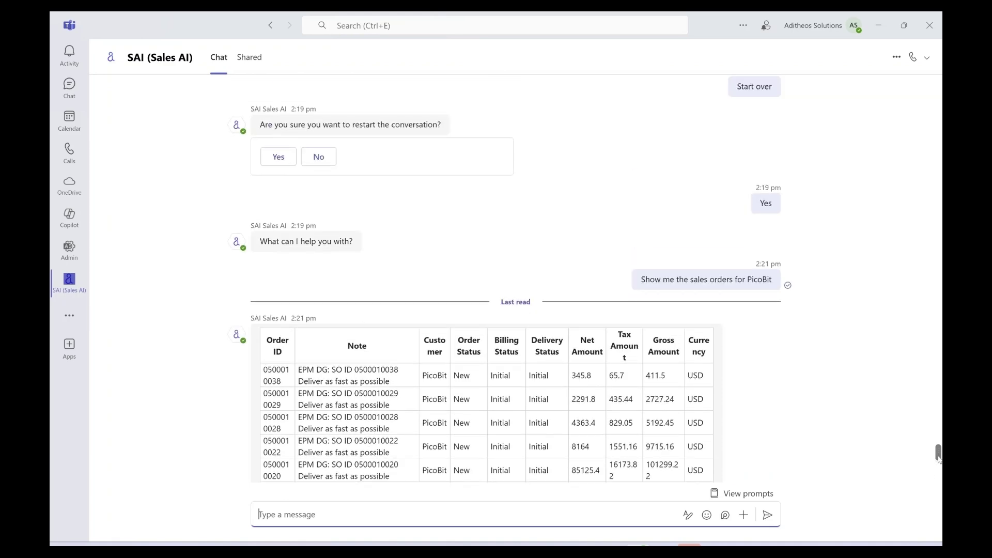
{"action": "left_click_drag", "start_coordinate": [938, 455], "coordinate": [938, 500]}
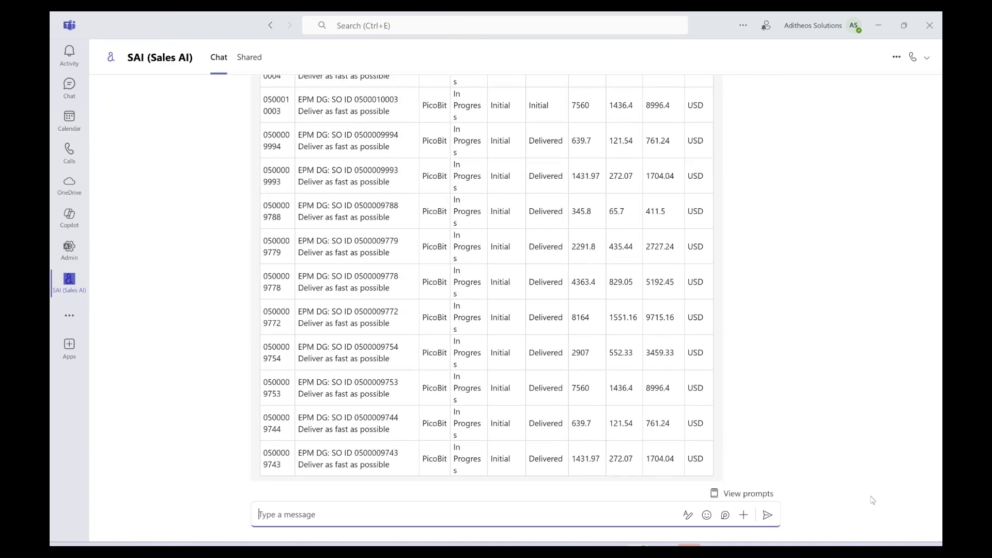
{"action": "type", "text": "P"}
{"action": "type", "text": "resent "}
{"action": "type", "text": "the above "}
{"action": "type", "text": "results wit"}
{"action": "type", "text": "h only O"}
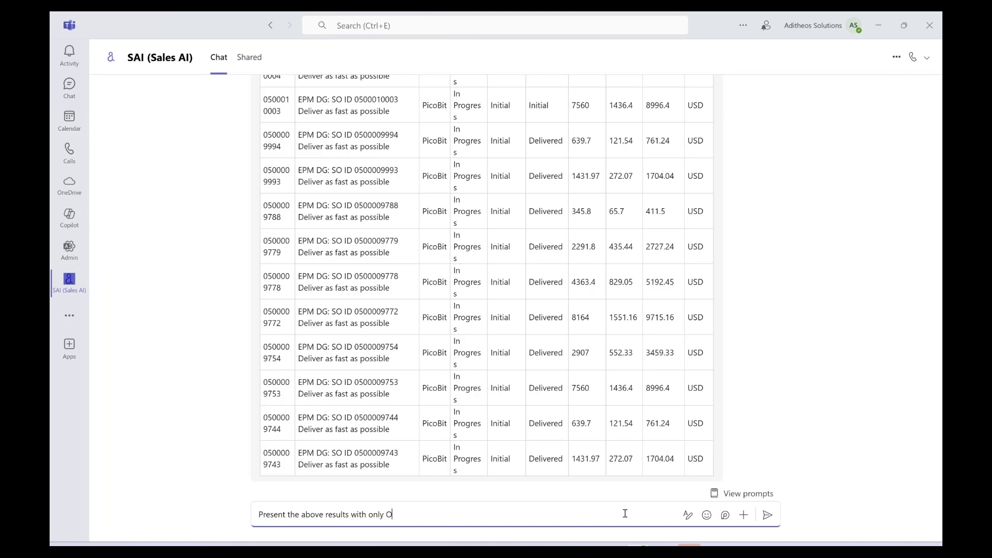
Request the results as a table with Order ID, Note and Gross Amount columns
{"action": "key", "text": "BackSpace"}
{"action": "key", "text": "BackSpace"}
{"action": "key", "text": "BackSpace"}
{"action": "type", "text": "Or"}
{"action": "type", "text": "der ID,"}
{"action": "type", "text": " Note and Gross "}
{"action": "type", "text": "Amount in "}
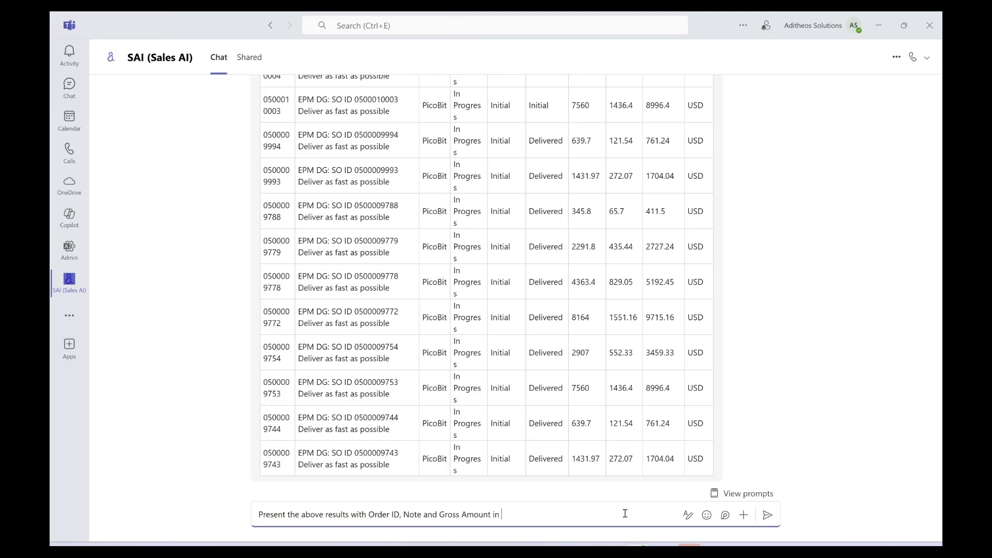
{"action": "type", "text": "tabular format"}
{"action": "key", "text": "Return"}
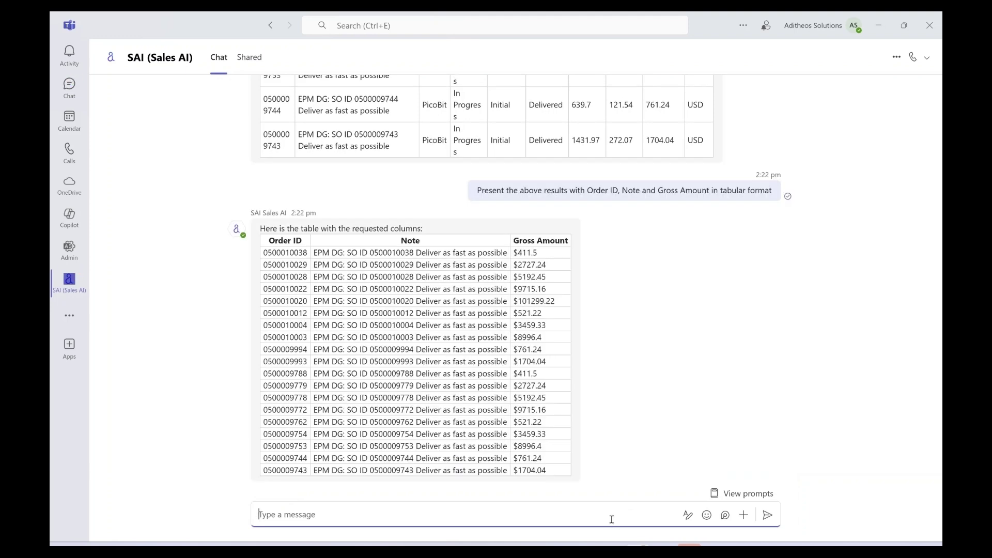
{"action": "type", "text": "Get me de"}
{"action": "type", "text": "tail for "}
{"action": "type", "text": "the "}
{"action": "type", "text": "order with"}
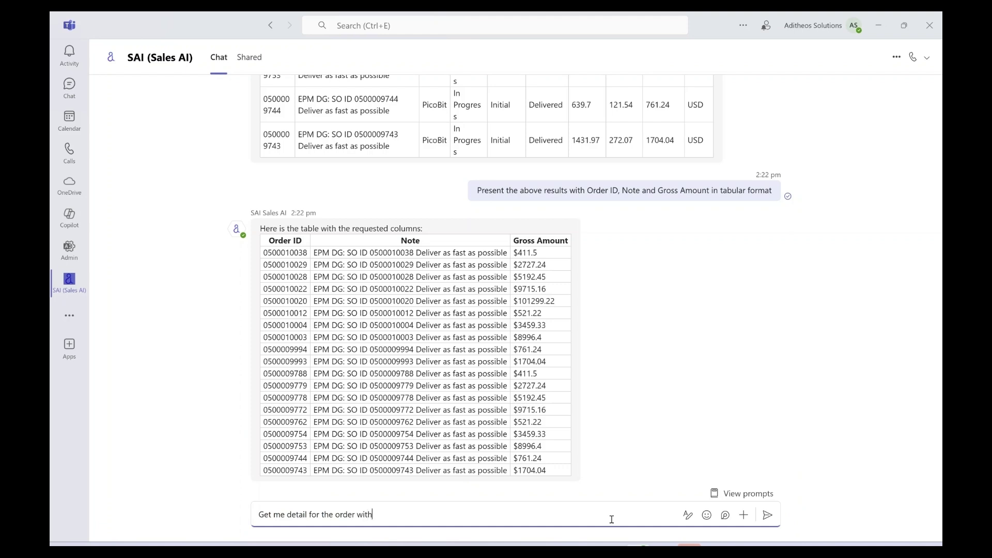
{"action": "type", "text": " hig"}
{"action": "type", "text": "hest gros"}
{"action": "type", "text": "s amount"}
{"action": "key", "text": "Return"}
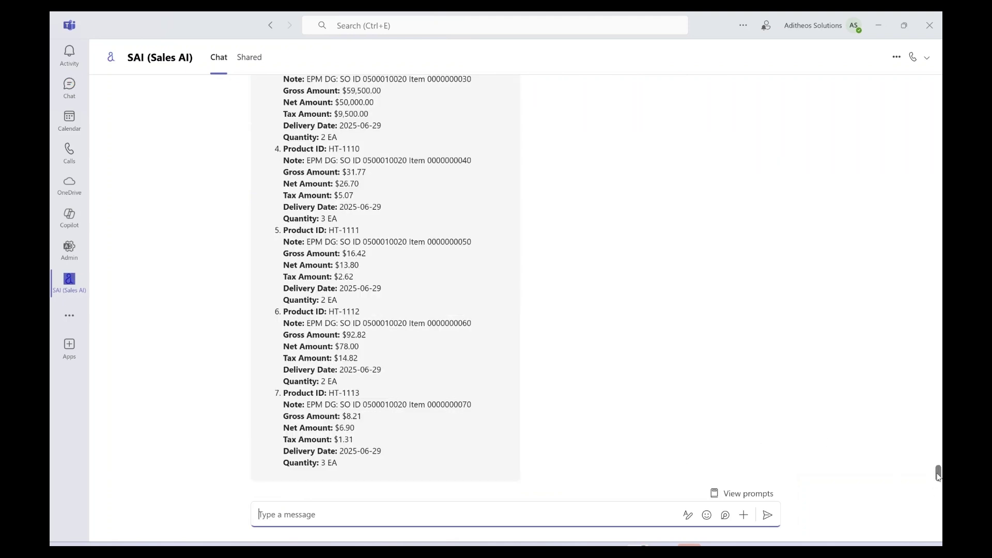
{"action": "mouse_move", "coordinate": [939, 475]}
{"action": "left_mouse_down"}
{"action": "mouse_move", "coordinate": [938, 461]}
{"action": "mouse_move", "coordinate": [938, 474]}
{"action": "left_mouse_up"}
{"action": "left_click", "coordinate": [624, 515]}
{"action": "type", "text": "List all"}
{"action": "type", "text": " undeliver"}
{"action": "type", "text": "ed orders"}
Send 'List all undelivered orders' to the SAI agent
{"action": "key", "text": "Return"}
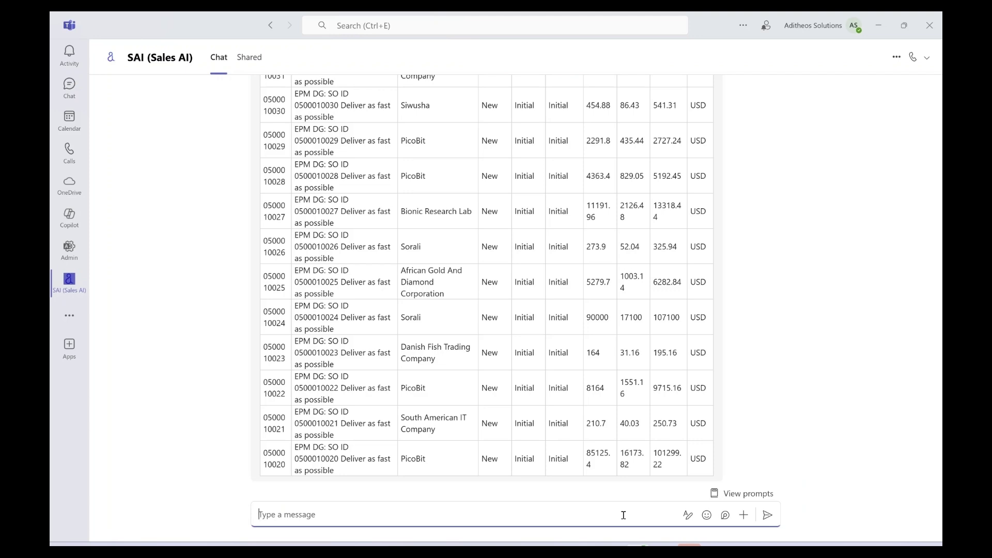
{"action": "type", "text": "G"}
{"action": "type", "text": "lie"}
{"action": "type", "text": "rlin"}
Ask 'Get me suppliers in Berlin', returning Becker Berlin's address and contacts
{"action": "key", "text": "Return"}
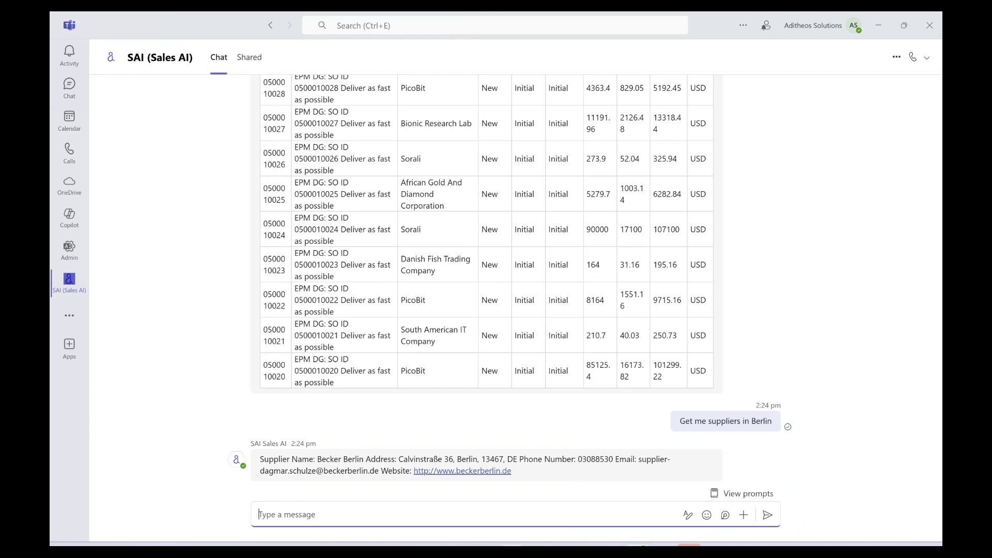
Switch to the Microsoft 365 Copilot browser tab and focus the SAI message box
{"action": "left_click", "coordinate": [496, 551]}
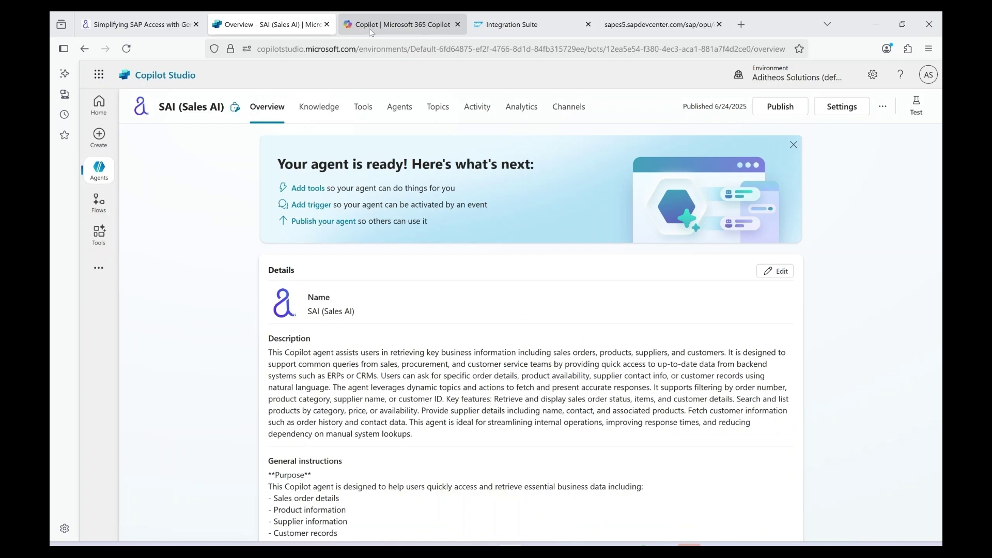
{"action": "left_click", "coordinate": [398, 24]}
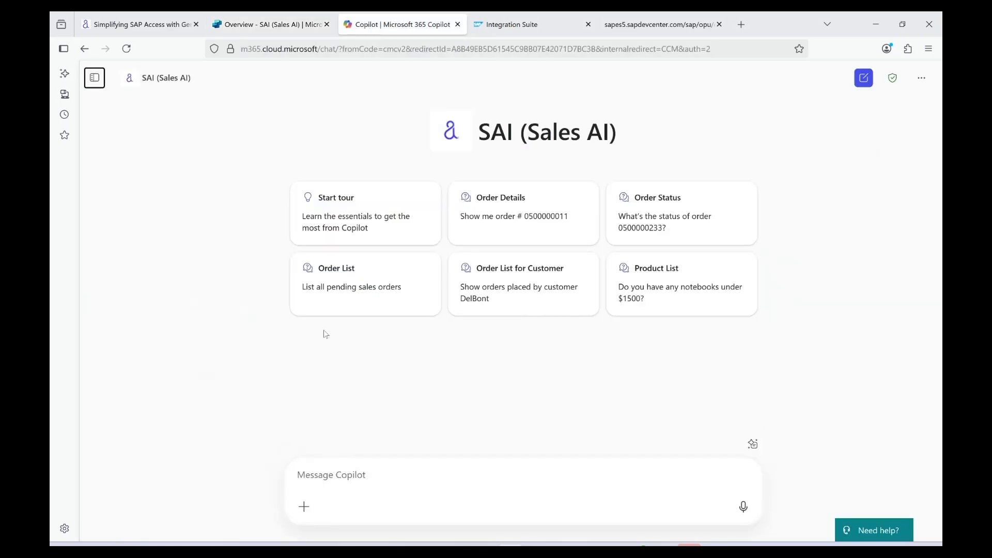
{"action": "left_click", "coordinate": [346, 470]}
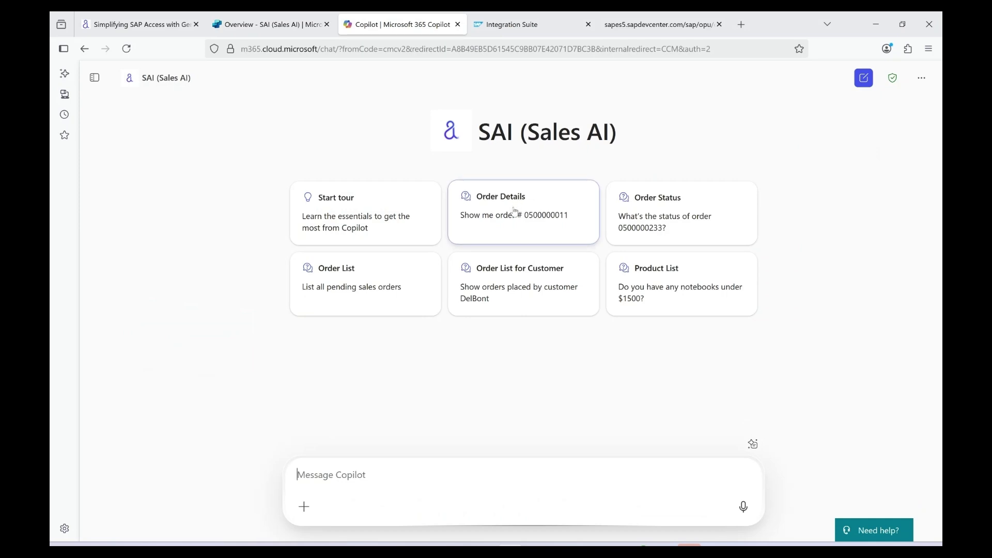
{"action": "left_click", "coordinate": [516, 211]}
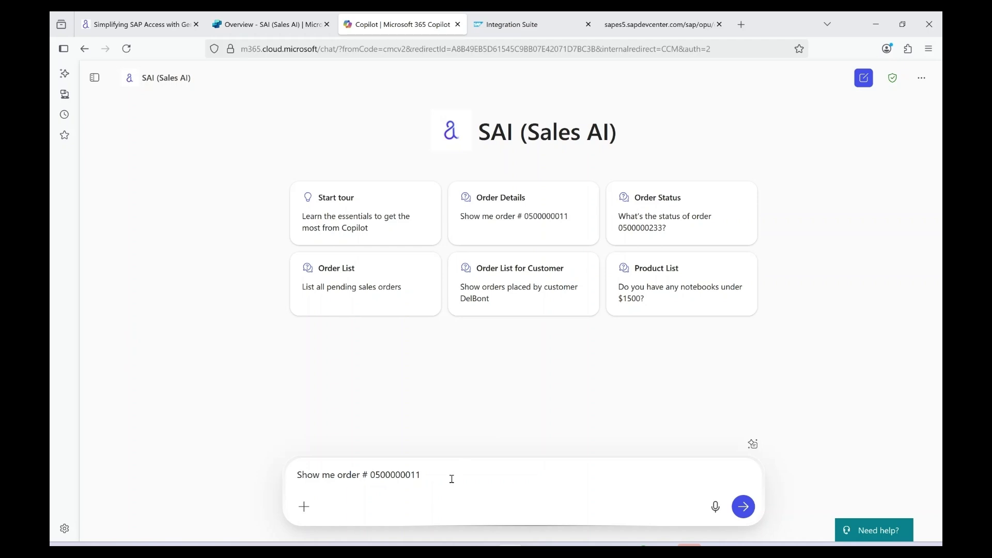
{"action": "key", "text": "Return"}
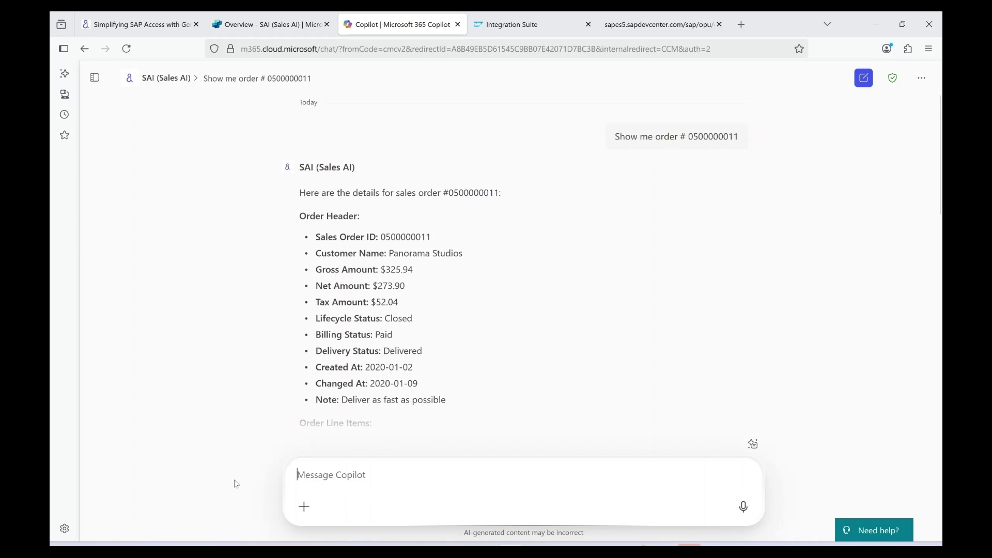
{"action": "left_click_drag", "start_coordinate": [587, 289], "coordinate": [587, 242]}
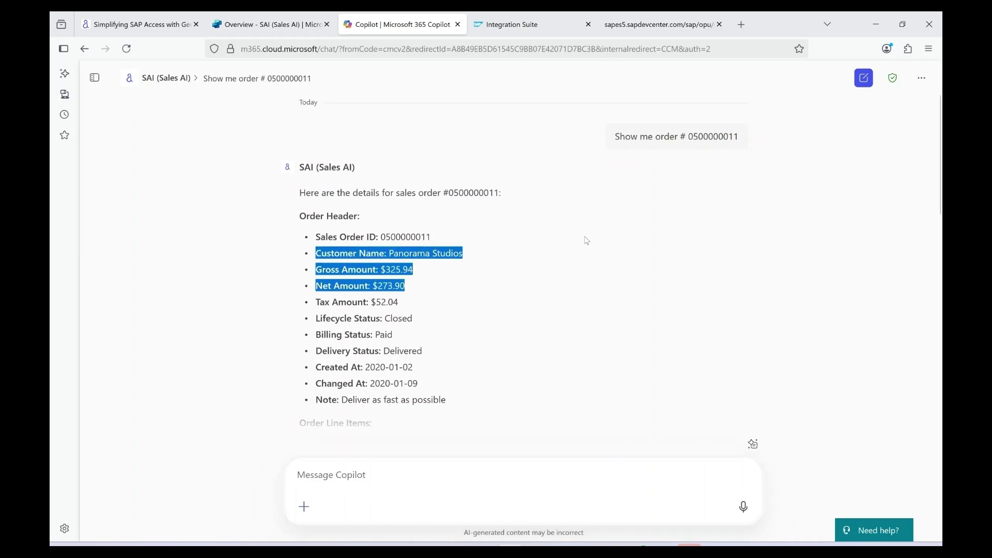
{"action": "left_click", "coordinate": [602, 258]}
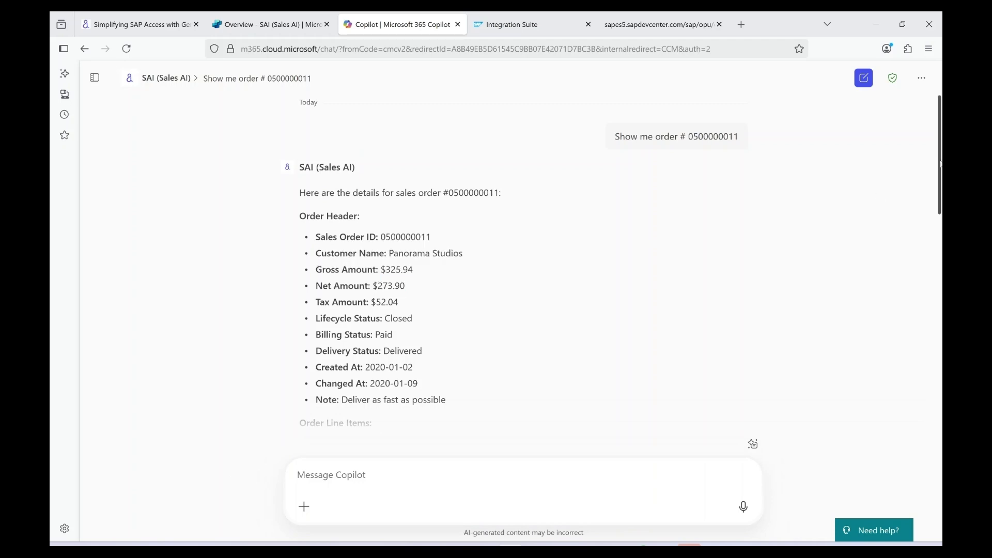
{"action": "left_click_drag", "start_coordinate": [941, 165], "coordinate": [919, 409]}
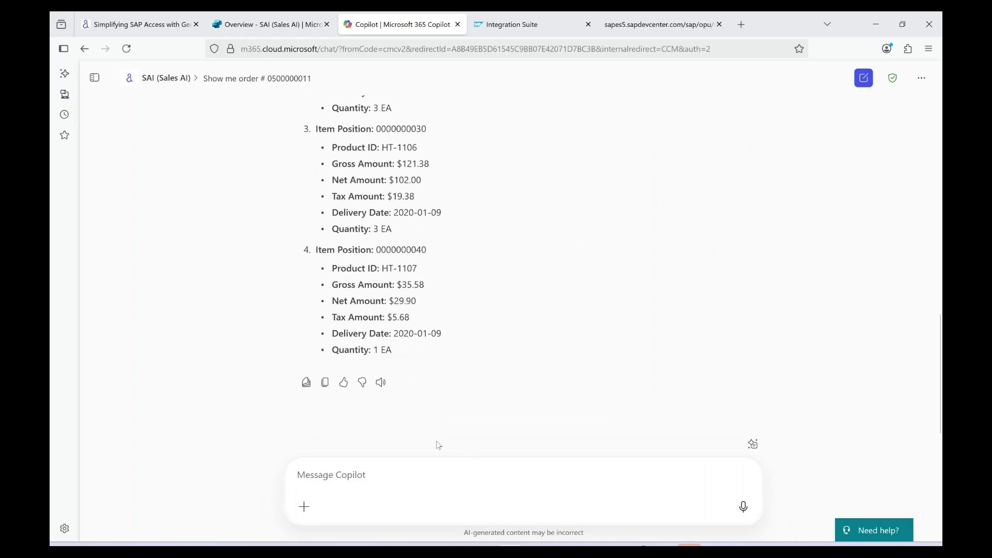
{"action": "left_click", "coordinate": [423, 479]}
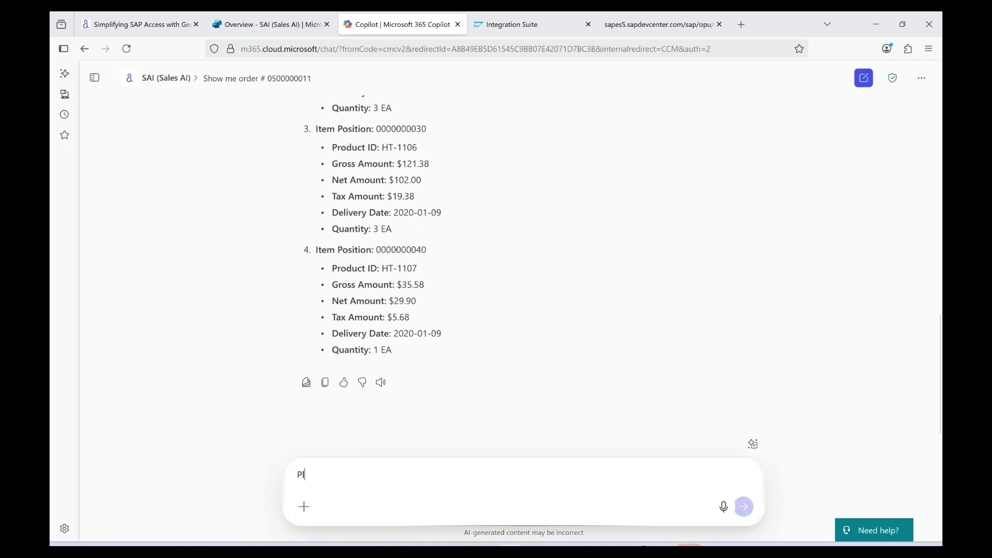
{"action": "type", "text": "Please pres"}
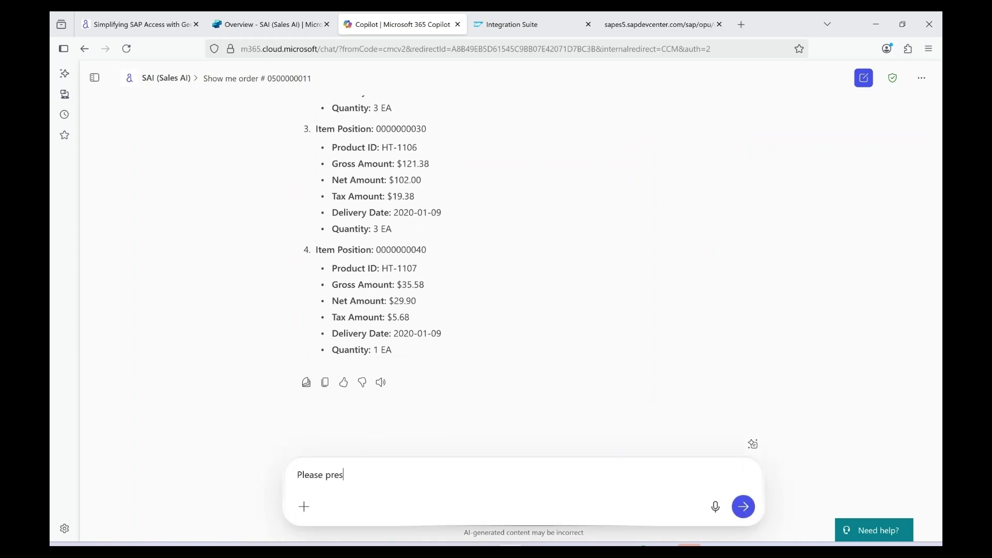
{"action": "type", "text": "ent the "}
{"action": "type", "text": "line"}
{"action": "type", "text": " items in ta"}
{"action": "type", "text": "b"}
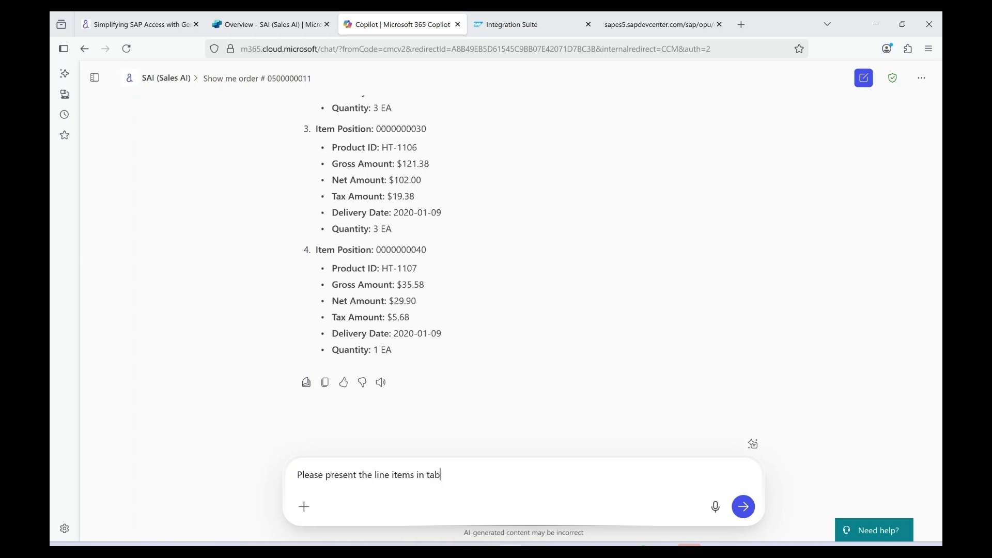
{"action": "type", "text": "format"}
{"action": "key", "text": "Return"}
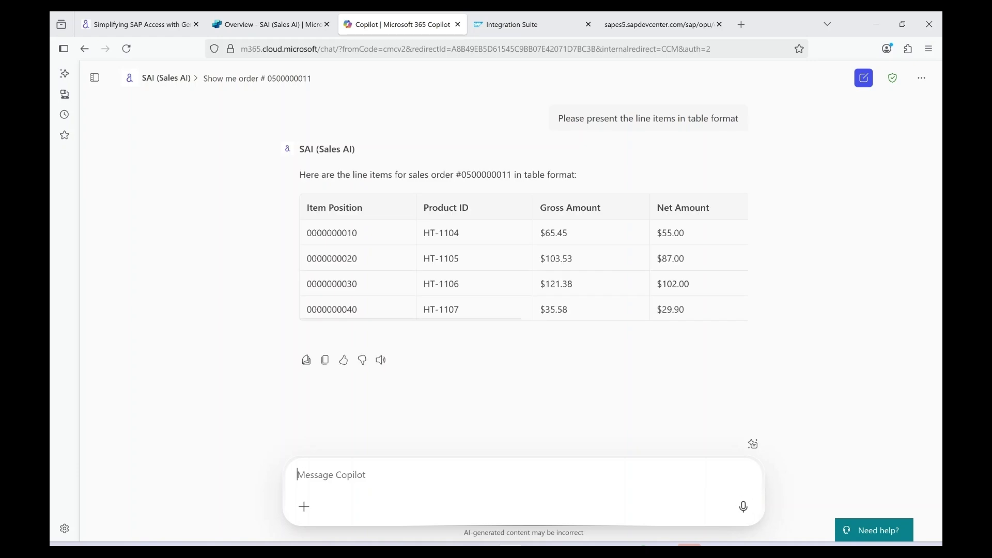
{"action": "type", "text": "Sh"}
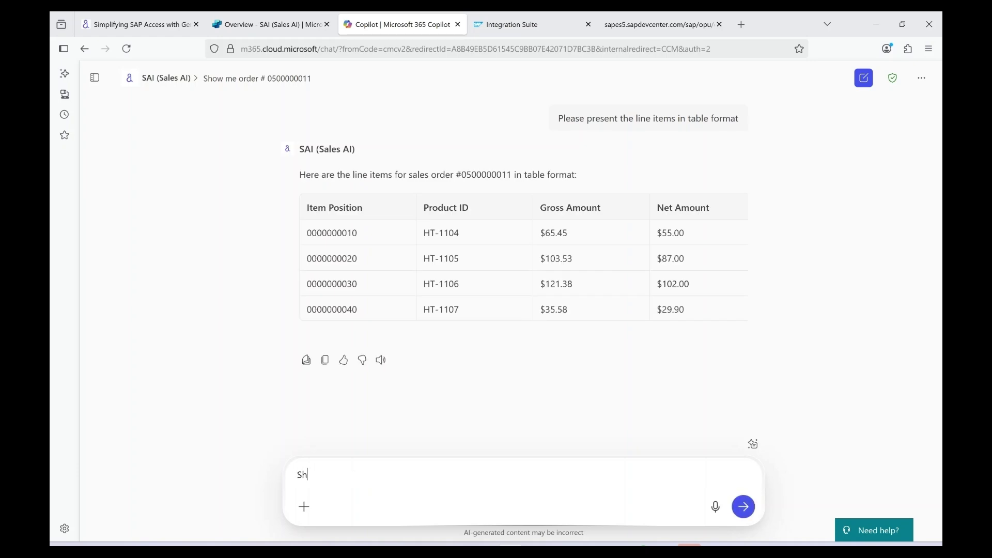
{"action": "type", "text": "ow me the N"}
{"action": "type", "text": "oteb"}
{"action": "type", "text": "ooks"}
{"action": "type", "text": " under "}
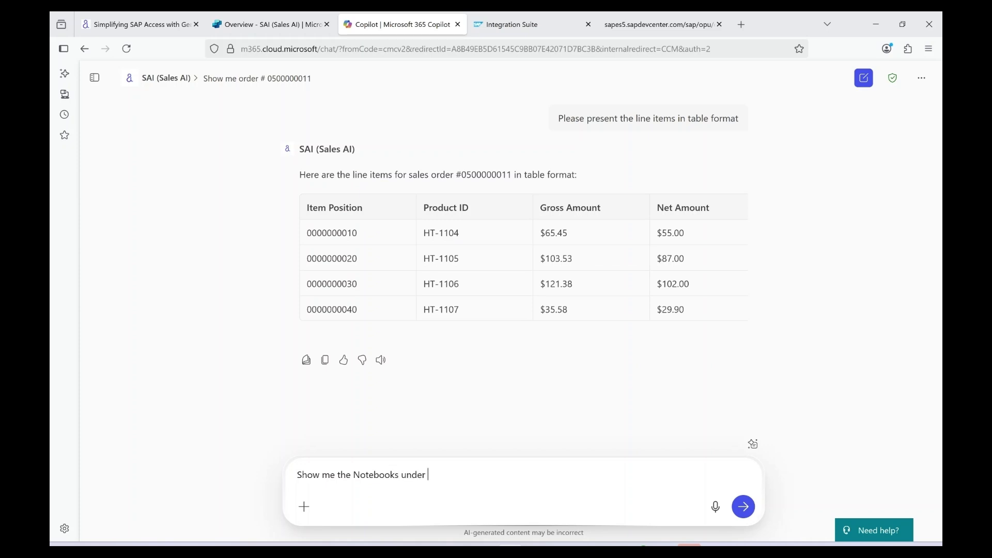
{"action": "type", "text": "$10"}
{"action": "type", "text": "00"}
Ask 'Show me the Notebooks under $1000' to get prices and suppliers
{"action": "key", "text": "Return"}
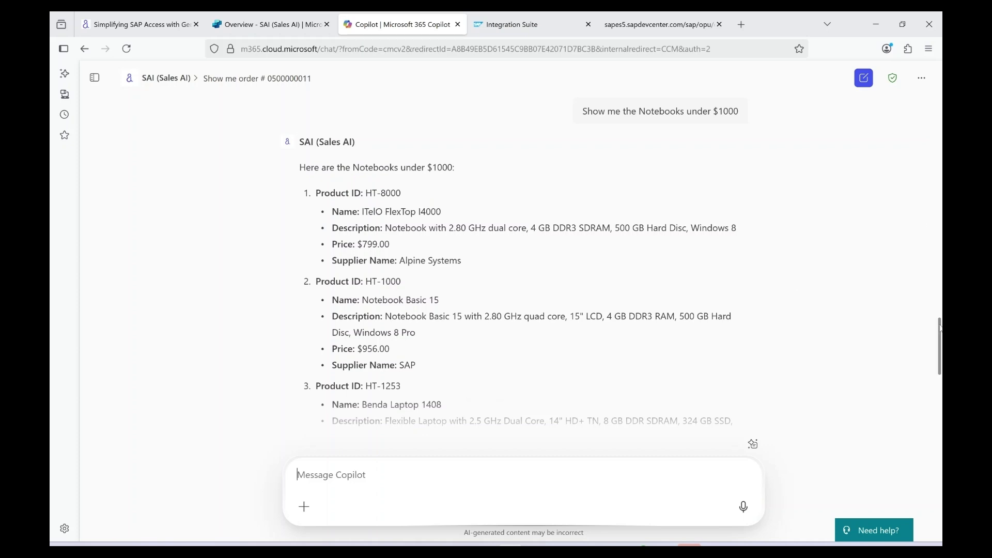
{"action": "left_click_drag", "start_coordinate": [940, 345], "coordinate": [939, 360]}
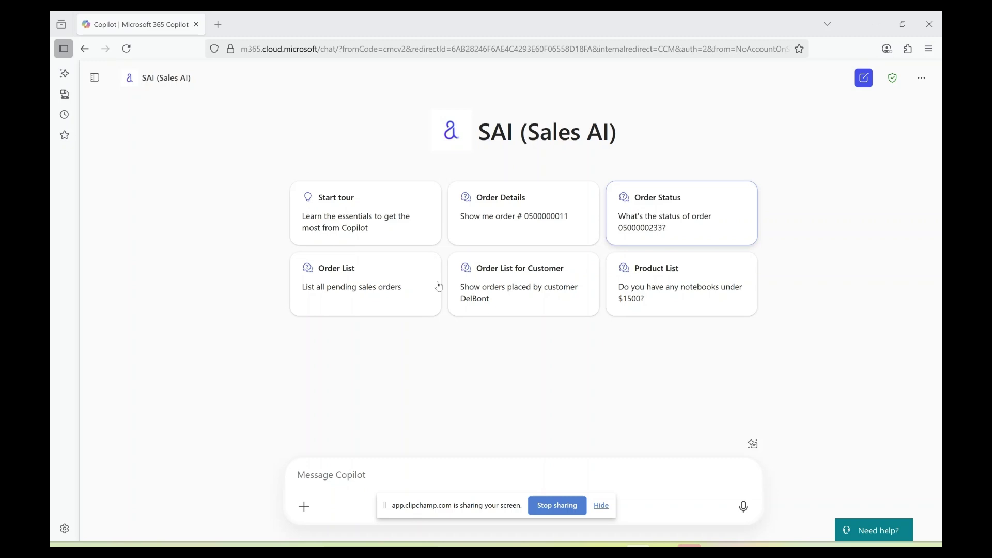
Ask SAI for products priced between $100 and $200, choosing the Accessories category
{"action": "left_click", "coordinate": [600, 505]}
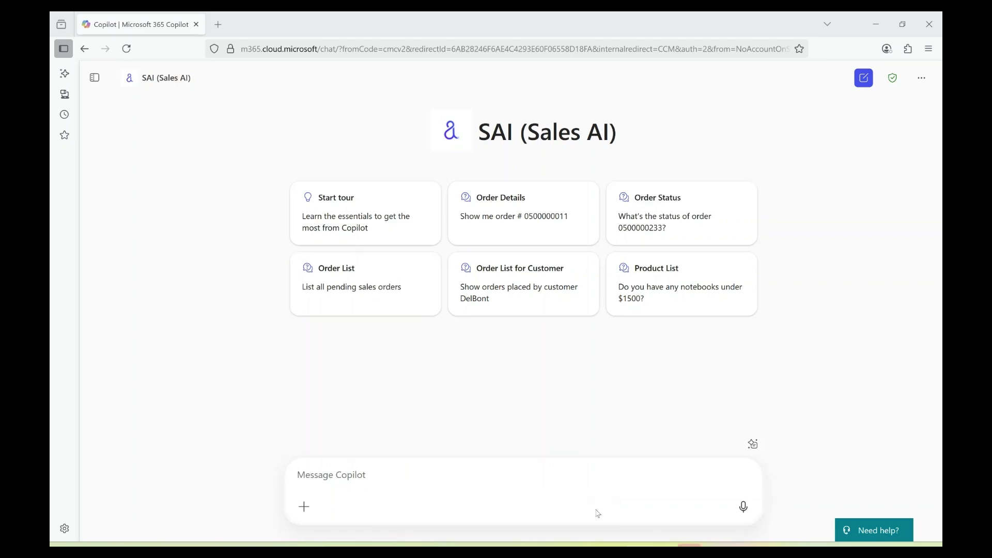
{"action": "left_click", "coordinate": [537, 476]}
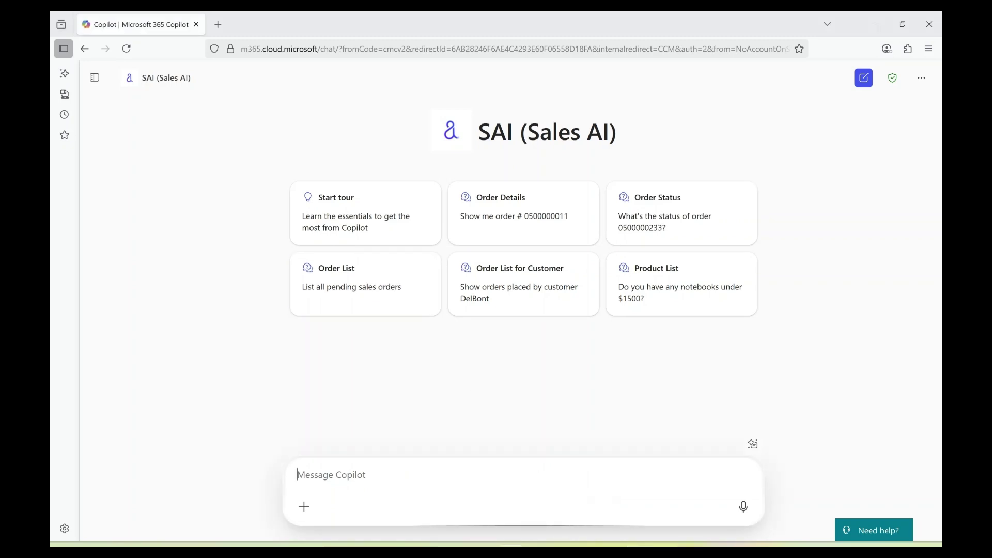
{"action": "type", "text": "Get the products between 100$ & 200$"}
{"action": "key", "text": "Return"}
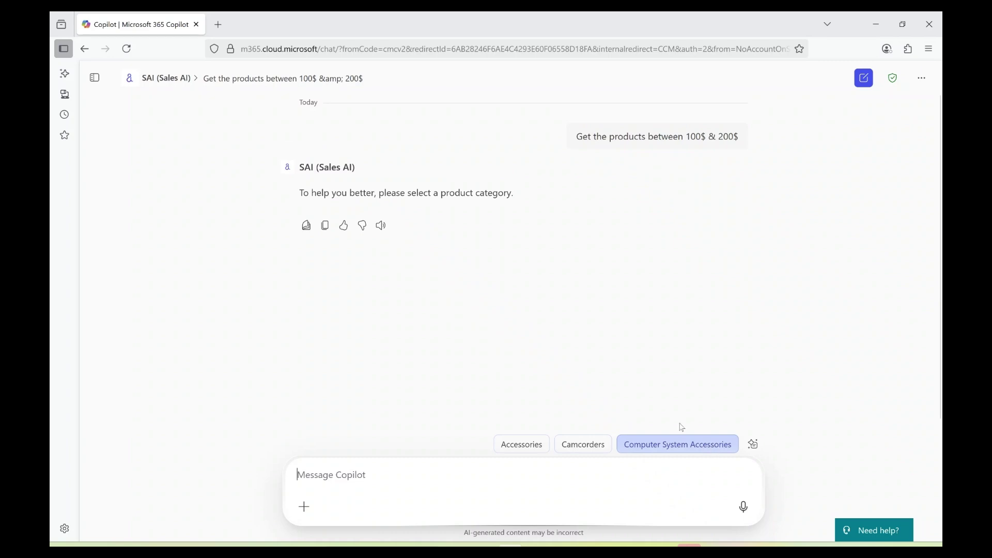
{"action": "left_click", "coordinate": [522, 444]}
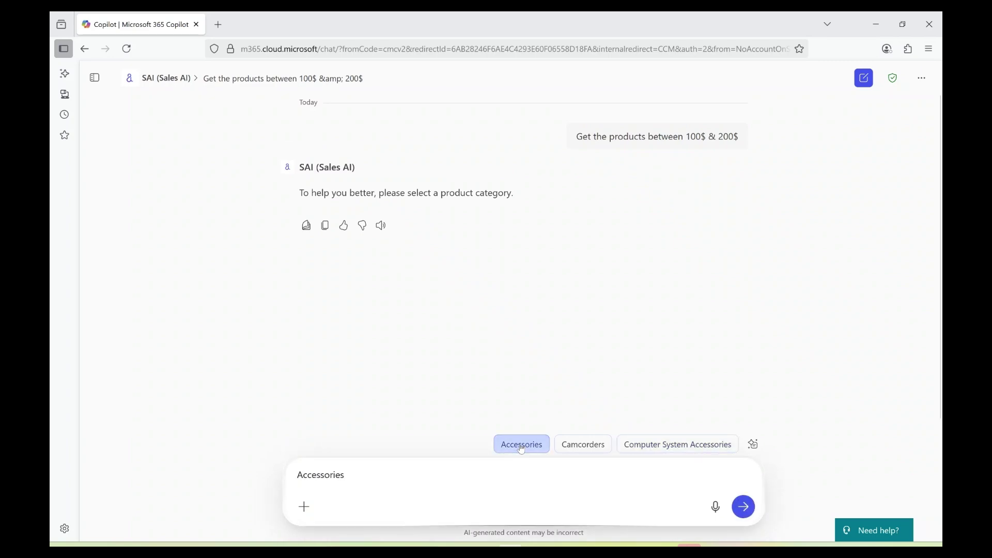
{"action": "left_click", "coordinate": [743, 507]}
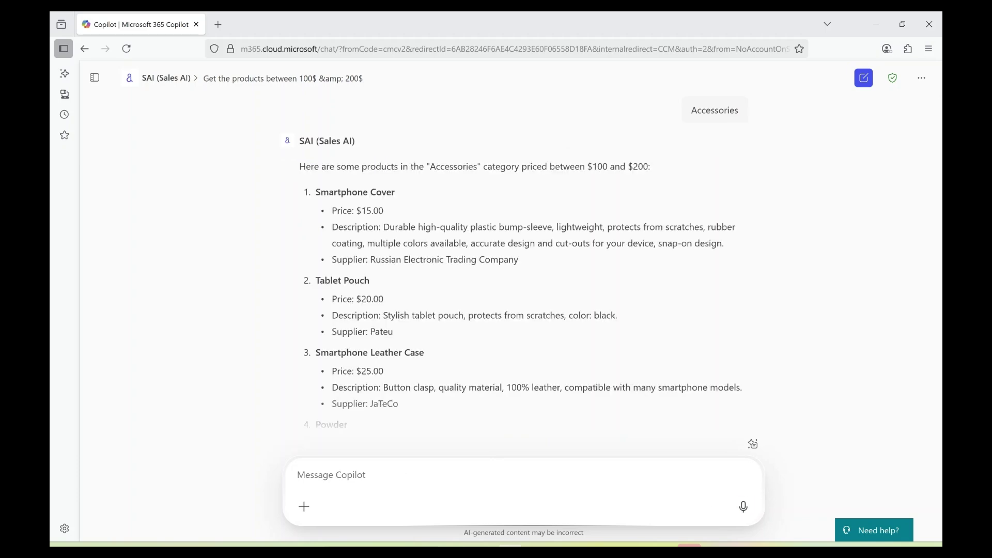
{"action": "type", "text": "I need to use the "}
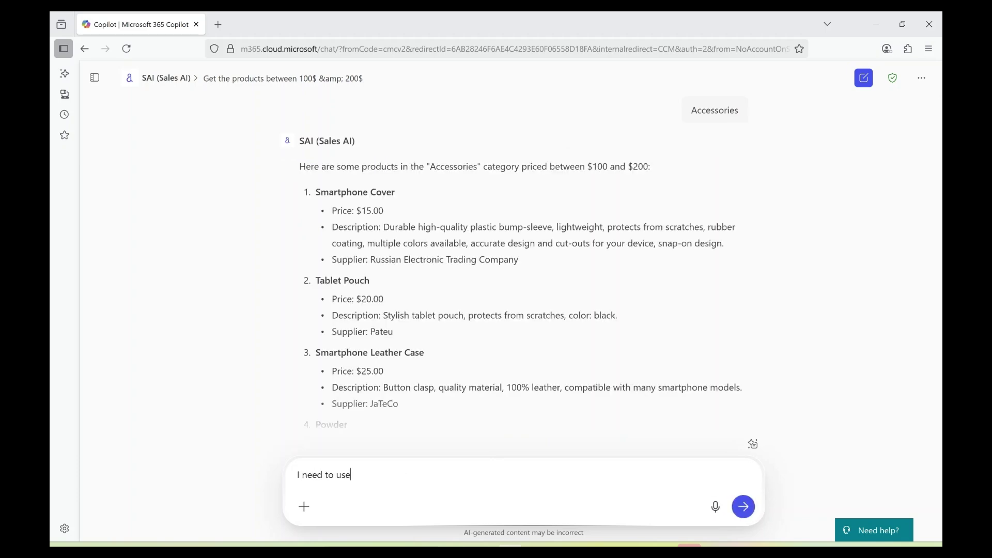
{"action": "type", "text": "abo"}
{"action": "type", "text": "ve result"}
{"action": "type", "text": " in "}
{"action": "type", "text": "sche"}
{"action": "type", "text": "ma can yo"}
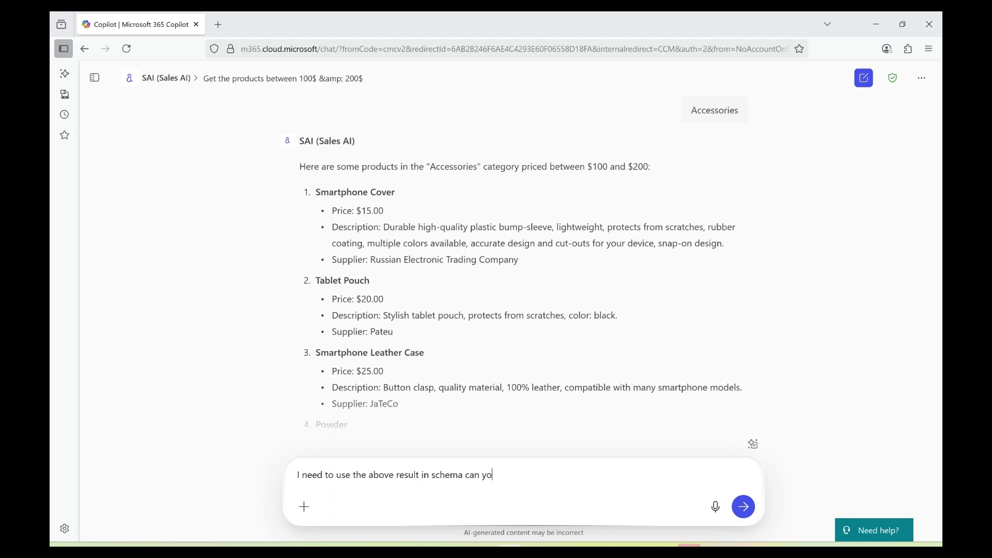
{"action": "type", "text": "u please d"}
{"action": "type", "text": "isplay th"}
{"action": "type", "text": "e result"}
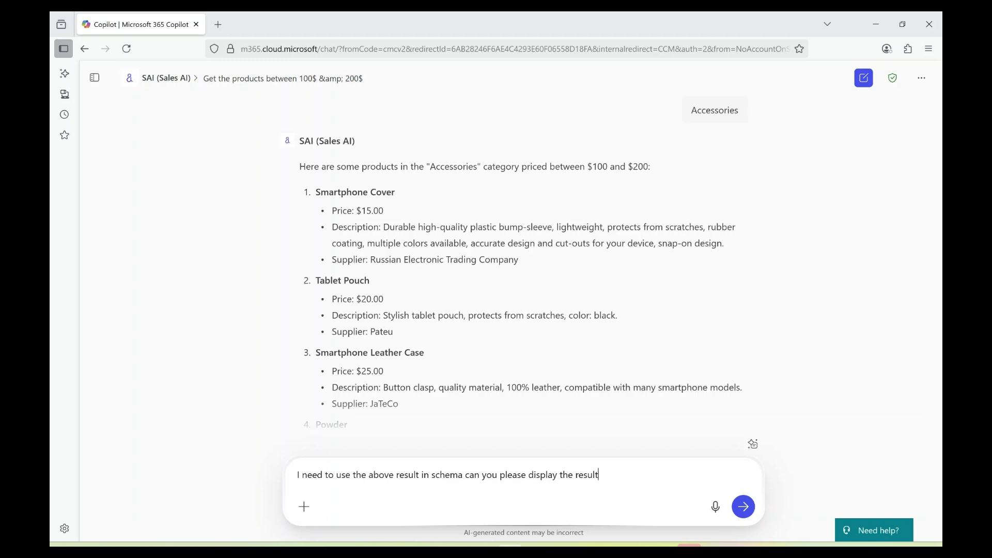
{"action": "type", "text": " in js"}
{"action": "type", "text": "oma"}
Request the Accessories product results in JSON format and copy the returned JSON code
{"action": "key", "text": "Return"}
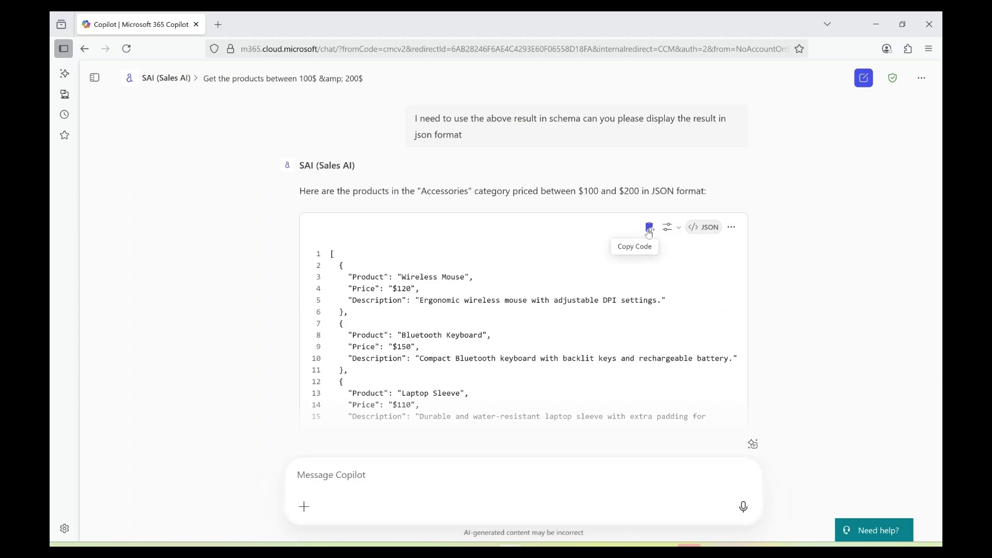
{"action": "left_click", "coordinate": [649, 228]}
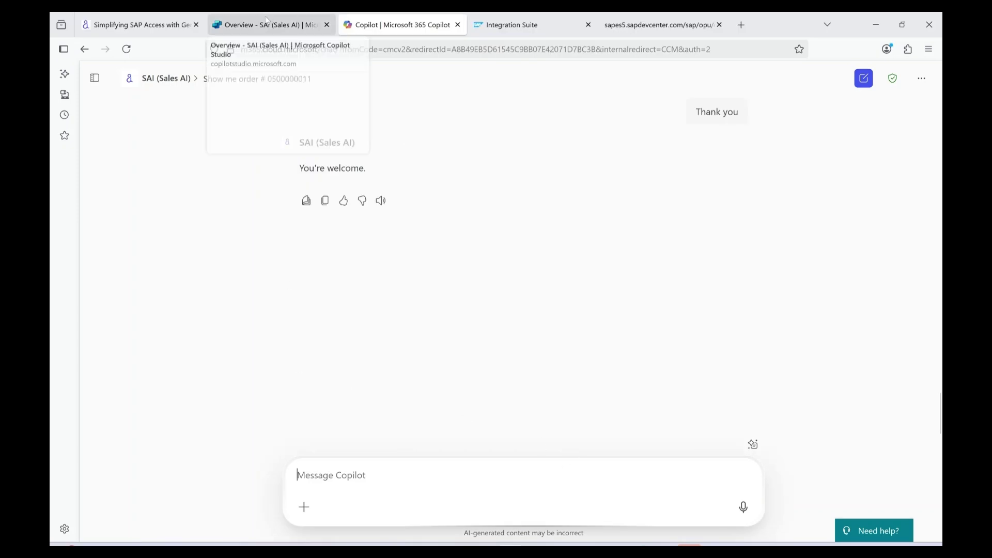
Browse SAI's four flow tools, including ProductSet and BusinessPartnerSet, then its five topics
{"action": "left_click", "coordinate": [267, 24]}
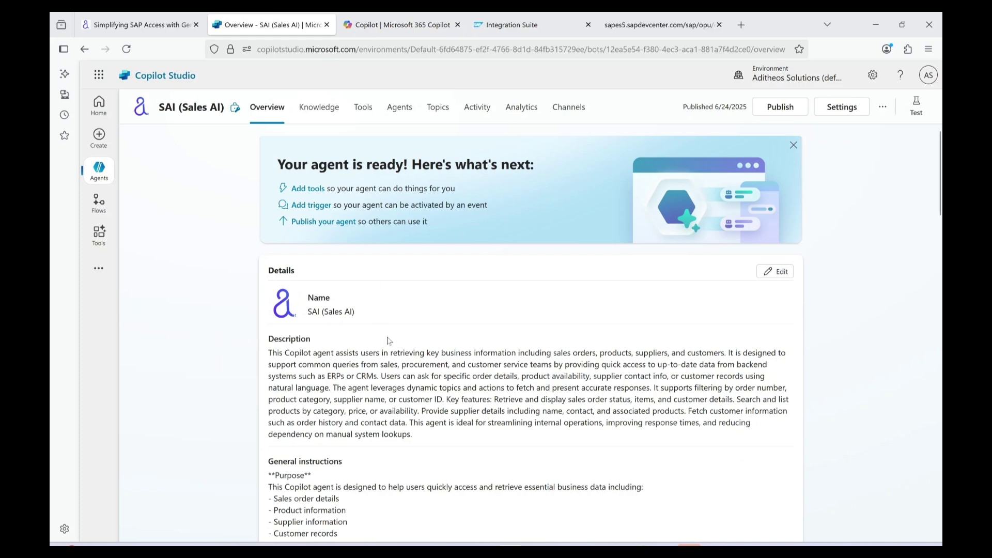
{"action": "left_click", "coordinate": [362, 107]}
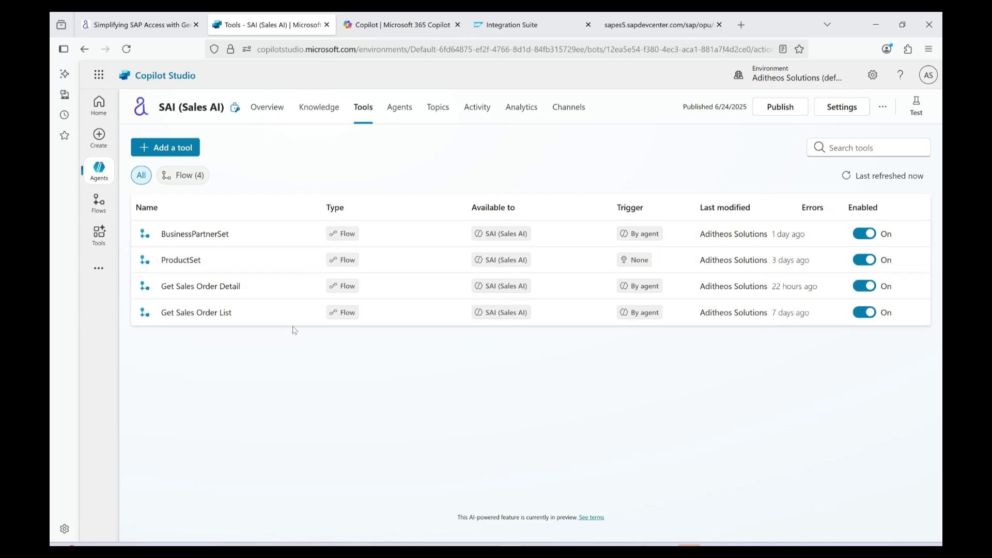
{"action": "left_click", "coordinate": [437, 108]}
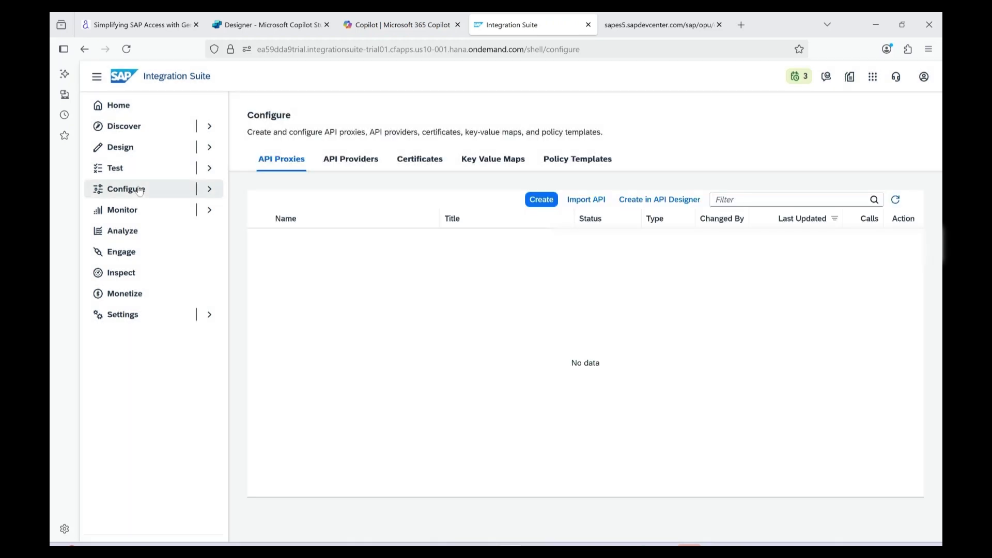
Open the SapDevES5 API provider's catalog service settings under Configure > API Providers
{"action": "left_click", "coordinate": [141, 191]}
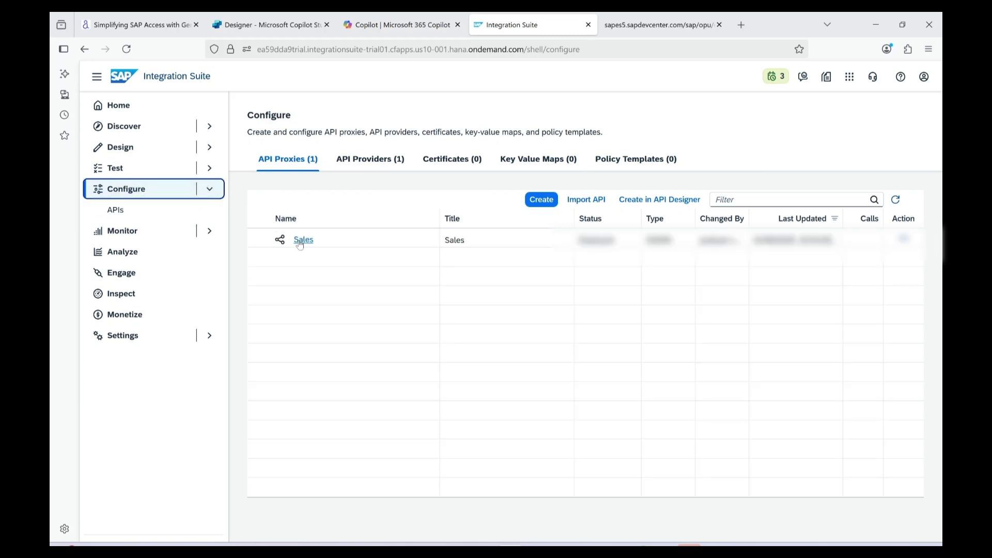
{"action": "left_click", "coordinate": [369, 159]}
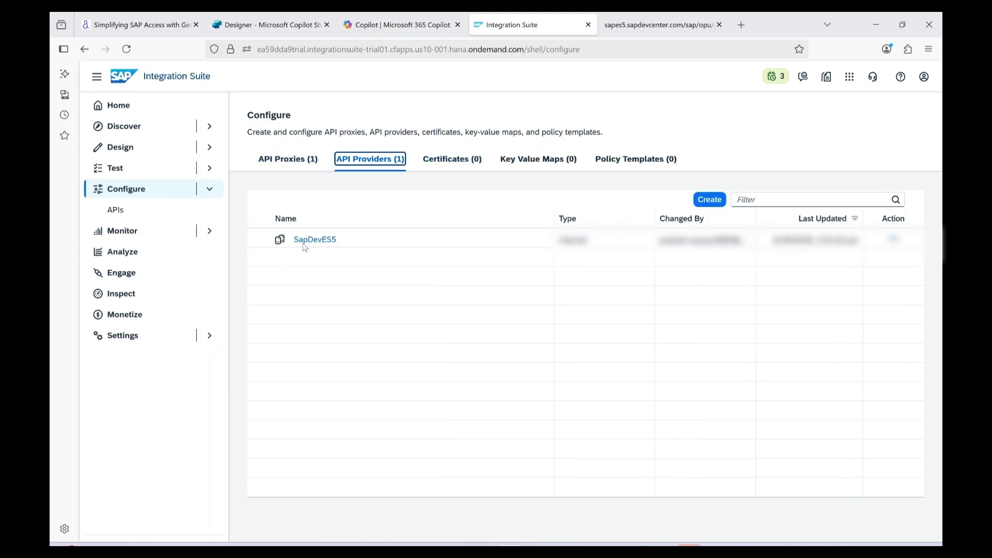
{"action": "left_click", "coordinate": [314, 239]}
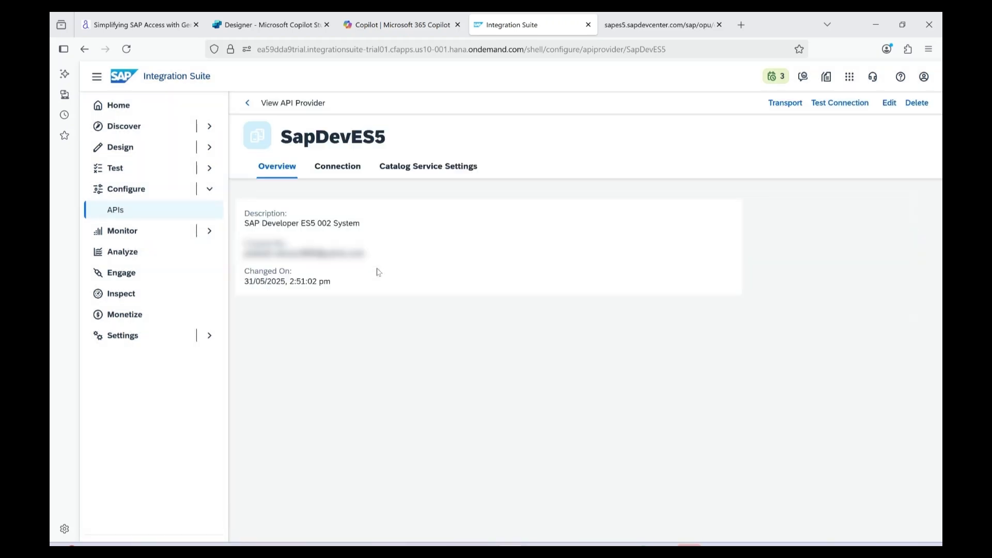
{"action": "left_click", "coordinate": [405, 165]}
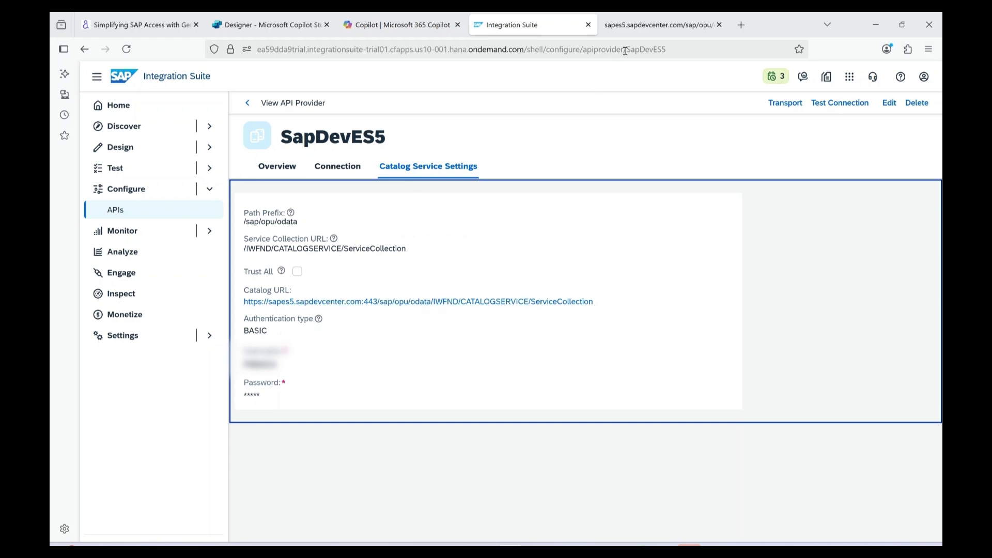
Check the SAP sample service document's web address on the sapes5 tab
{"action": "left_click", "coordinate": [640, 25]}
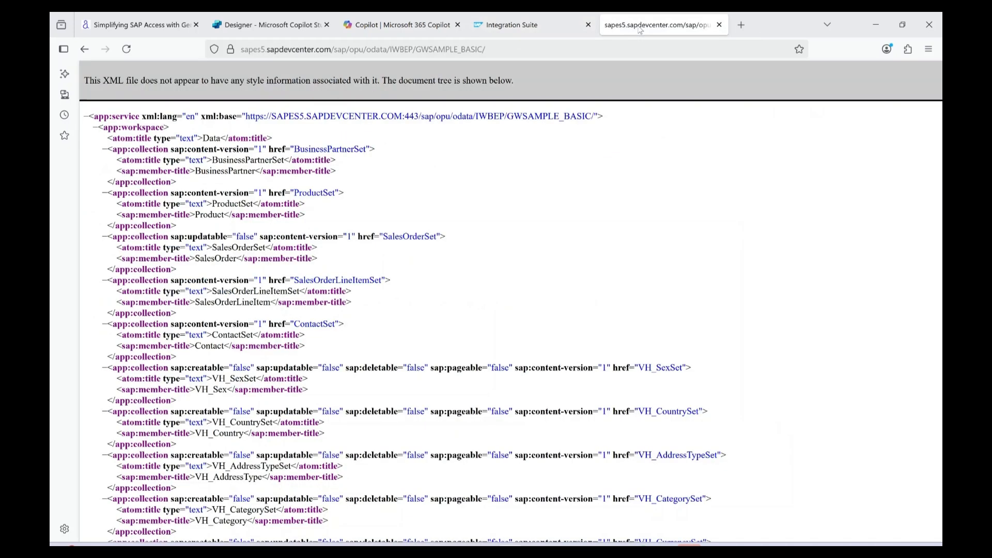
{"action": "left_click", "coordinate": [559, 48]}
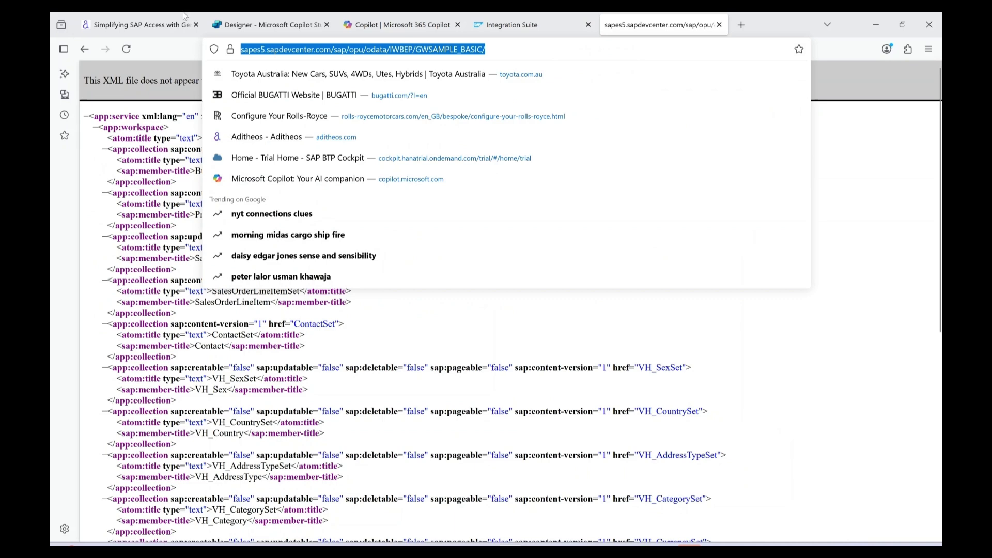
{"action": "left_click", "coordinate": [247, 25]}
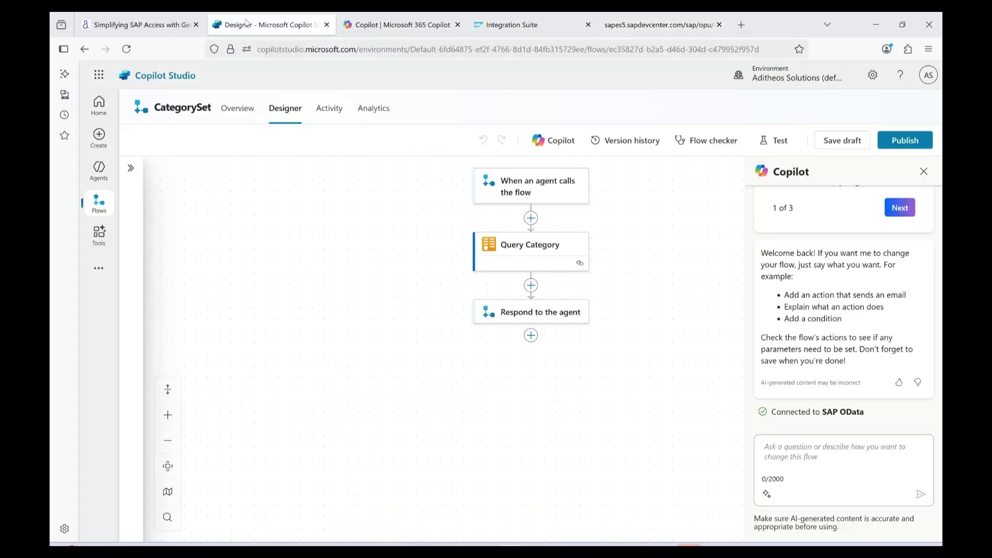
Go from Home through Agents to the SAI (Sales AI) agent and close the test pane
{"action": "left_click", "coordinate": [99, 105]}
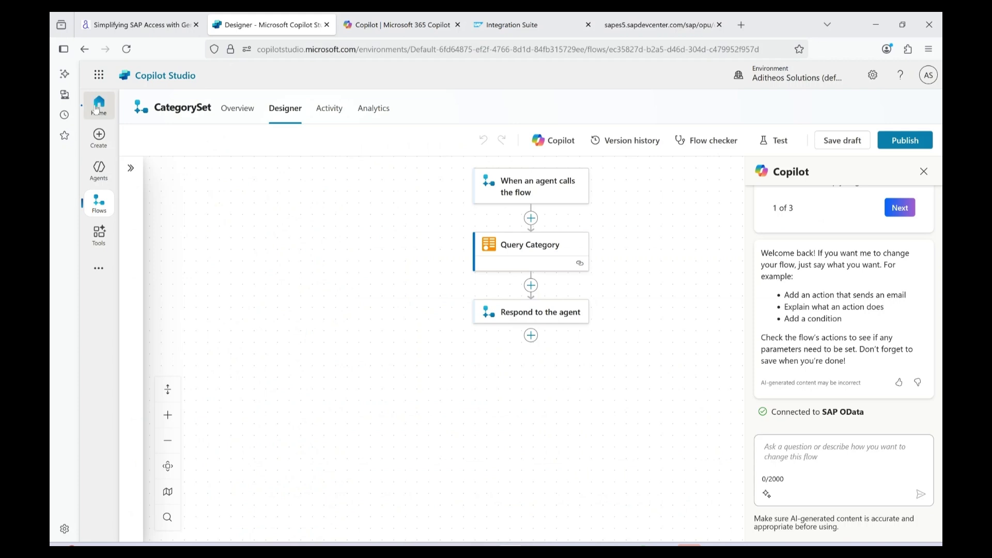
{"action": "left_click", "coordinate": [100, 172]}
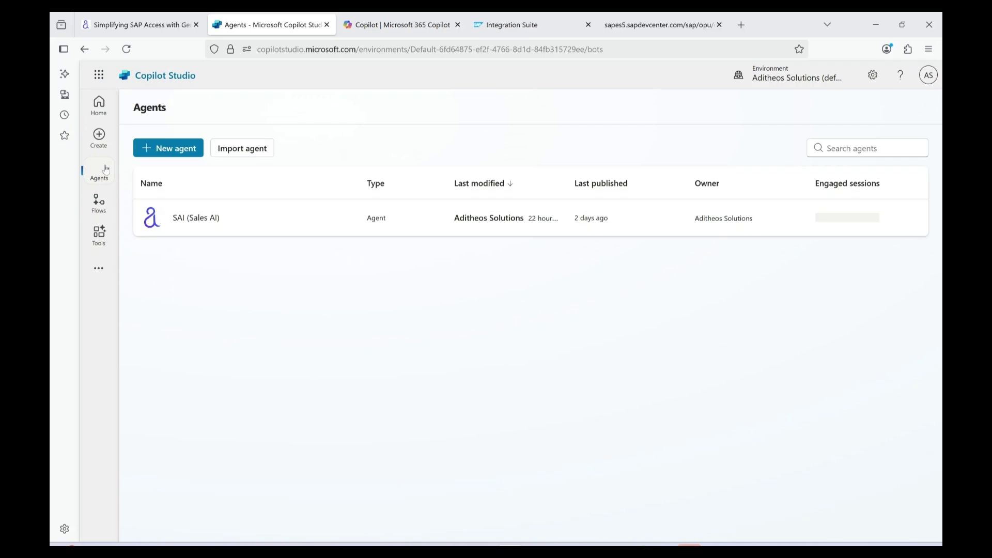
{"action": "left_click", "coordinate": [191, 221]}
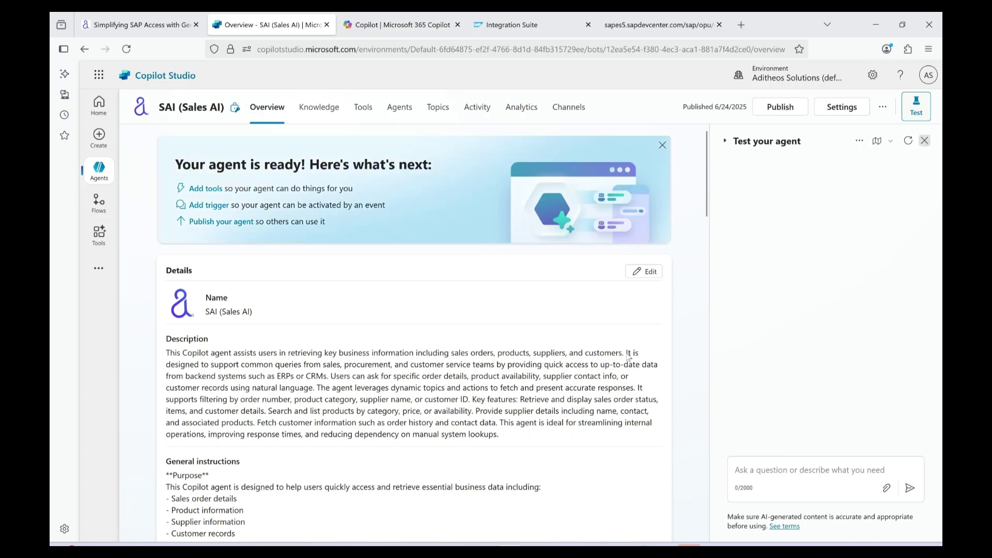
{"action": "left_click", "coordinate": [925, 141]}
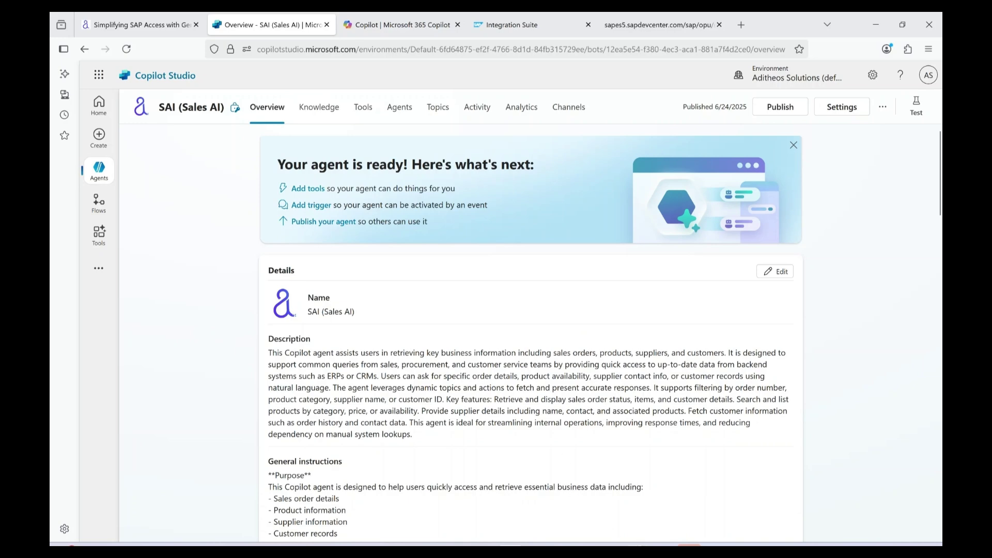
{"action": "key", "text": "alt+Tab"}
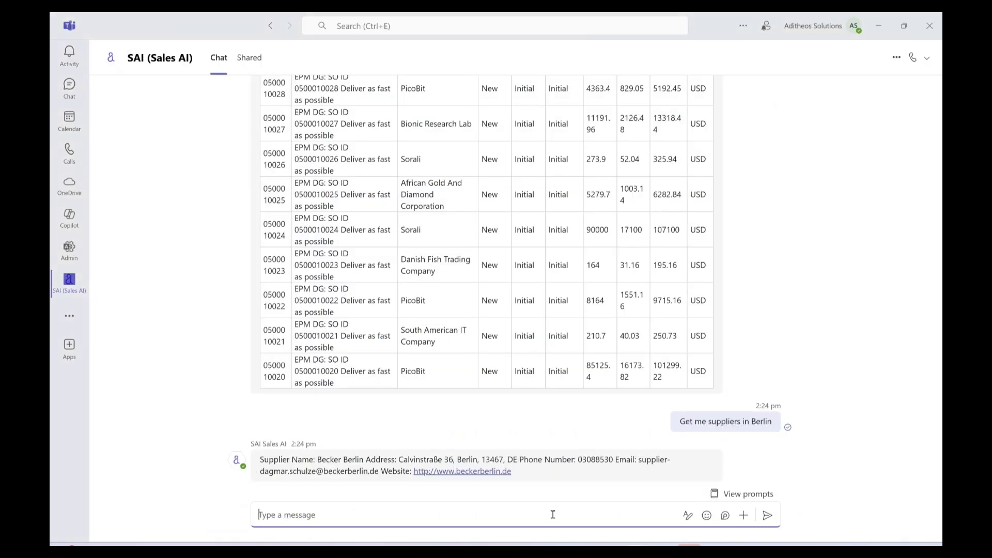
{"action": "type", "text": "Thank you"}
Send 'Thank you' to SAI in the Teams chat
{"action": "key", "text": "Return"}
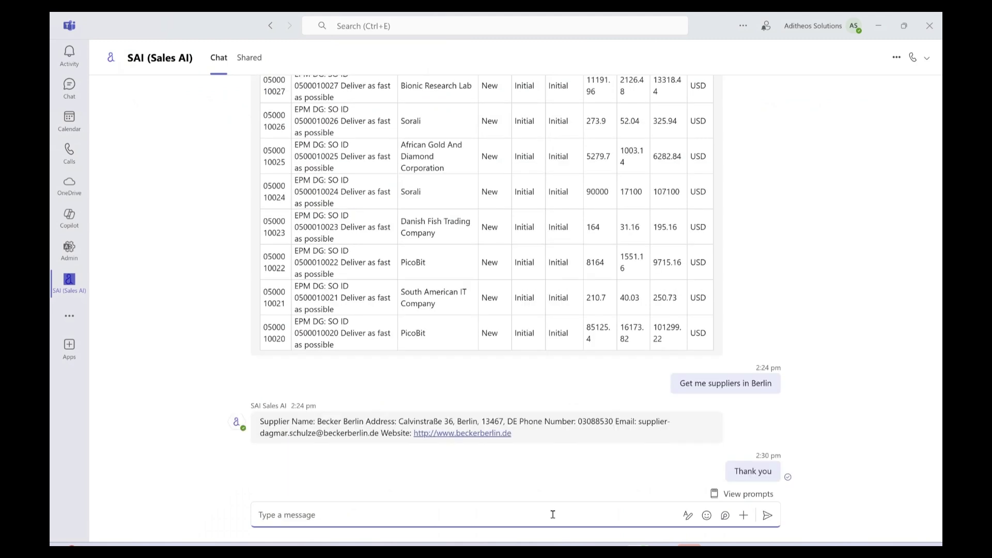